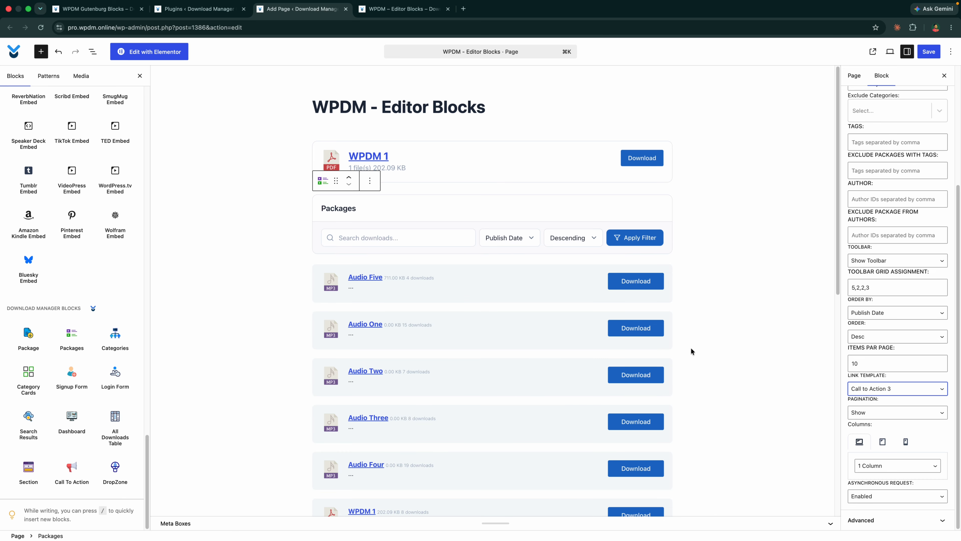
Check the Packages block's list down to its pagination and save the page.
scroll(531, 321, down, 4)
scroll(524, 324, down, 5)
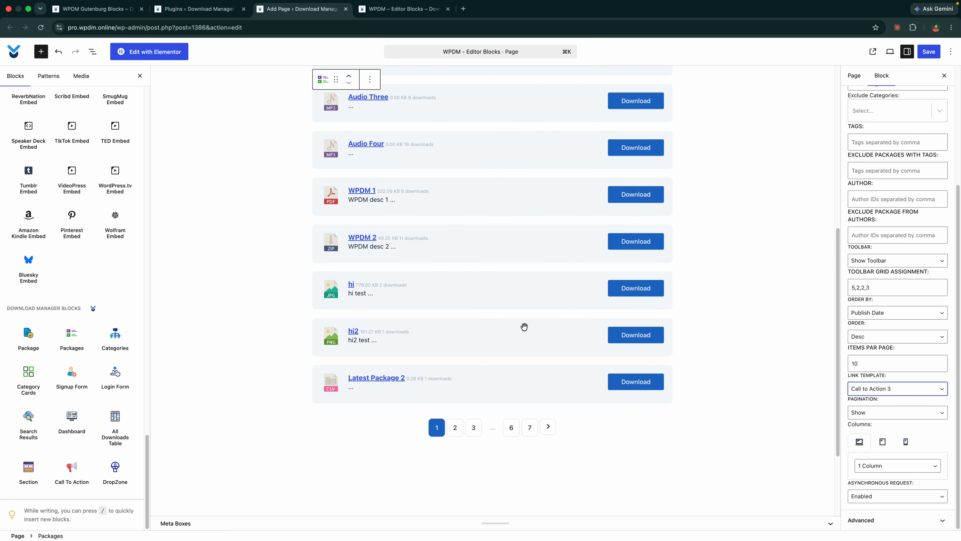
scroll(524, 325, up, 5)
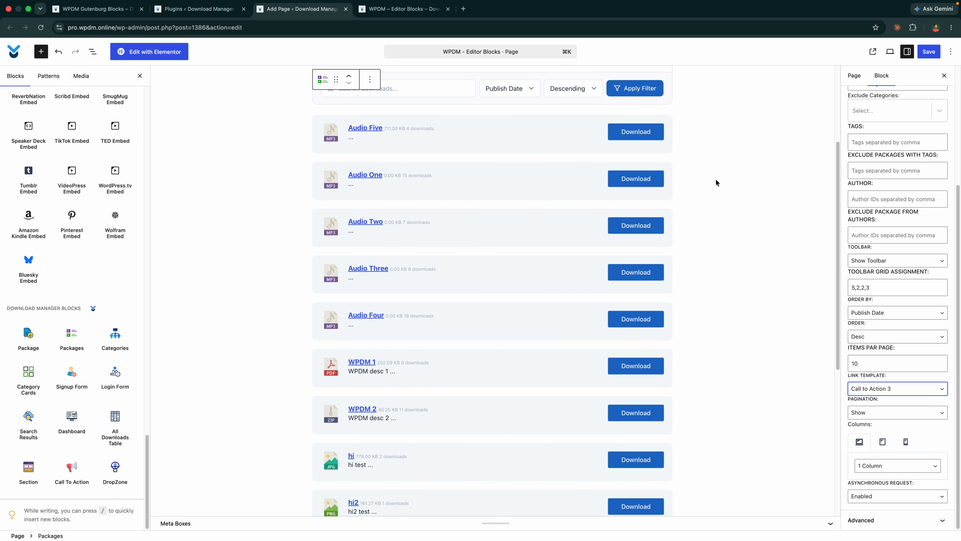
click(931, 53)
click(200, 9)
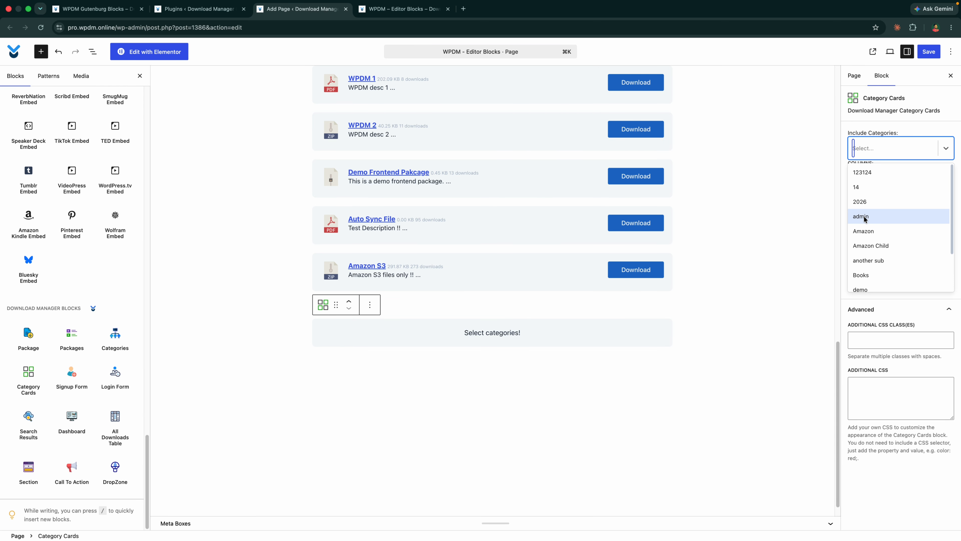
Include the categories admin, Books and Downloads in the Category Cards block.
click(864, 219)
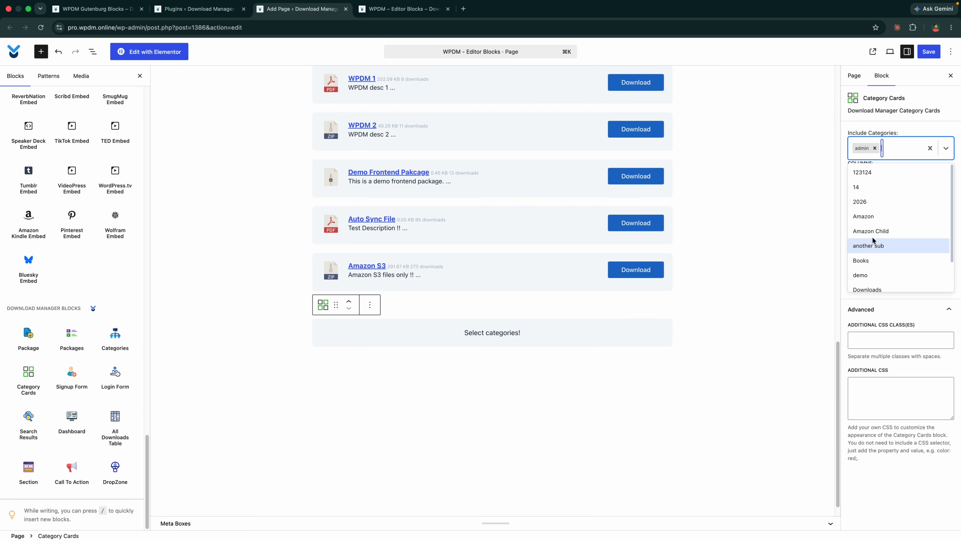
click(870, 259)
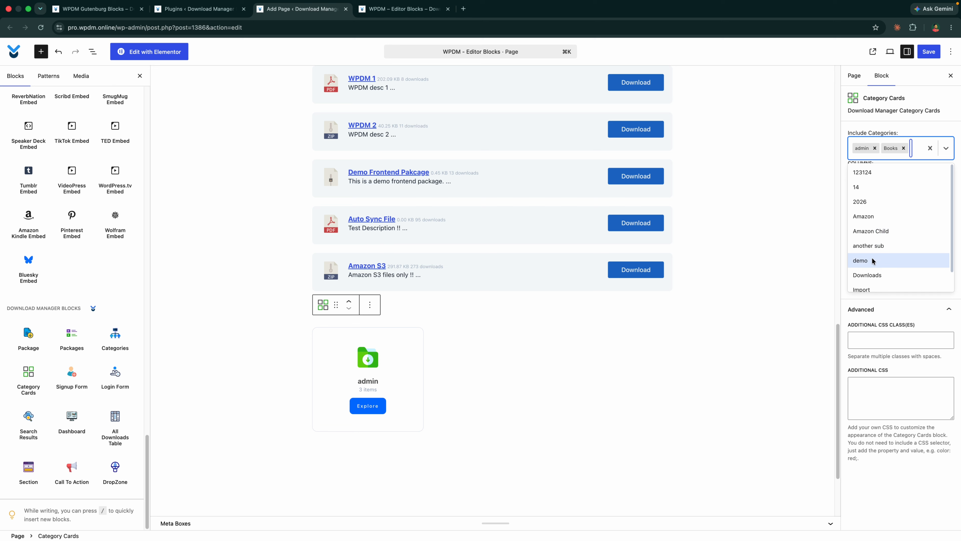
click(875, 276)
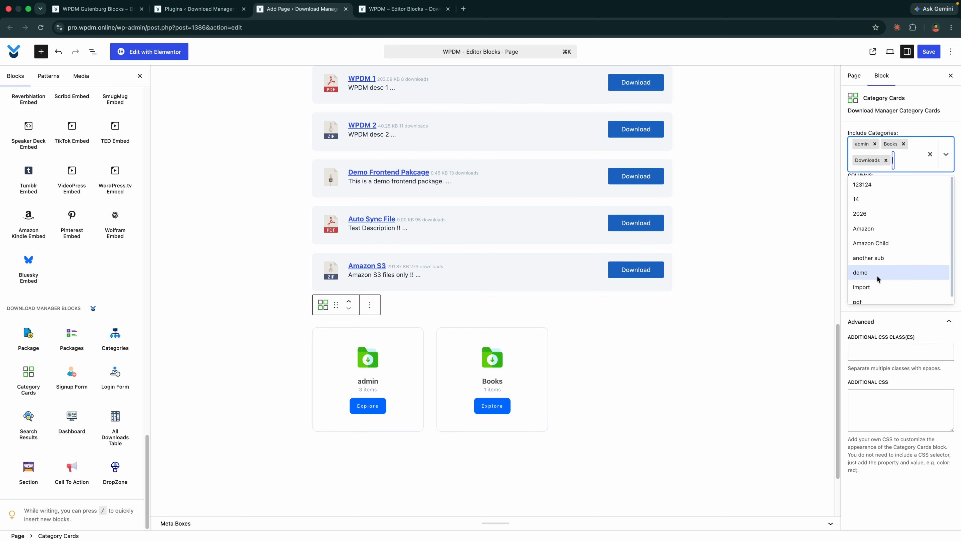
Insert a Signup Form block below the category cards and save the page.
scroll(492, 265, down, 3)
drag(72, 374, 433, 370)
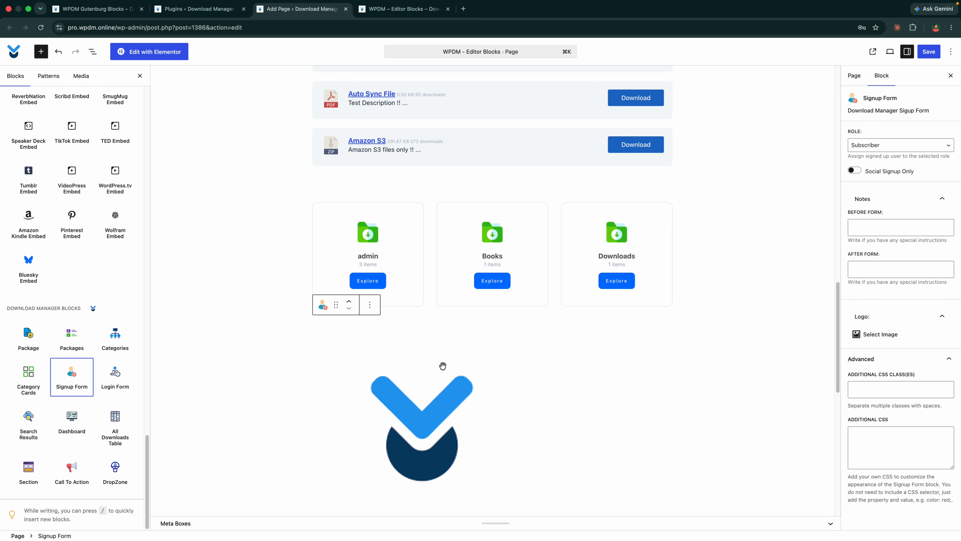
click(926, 54)
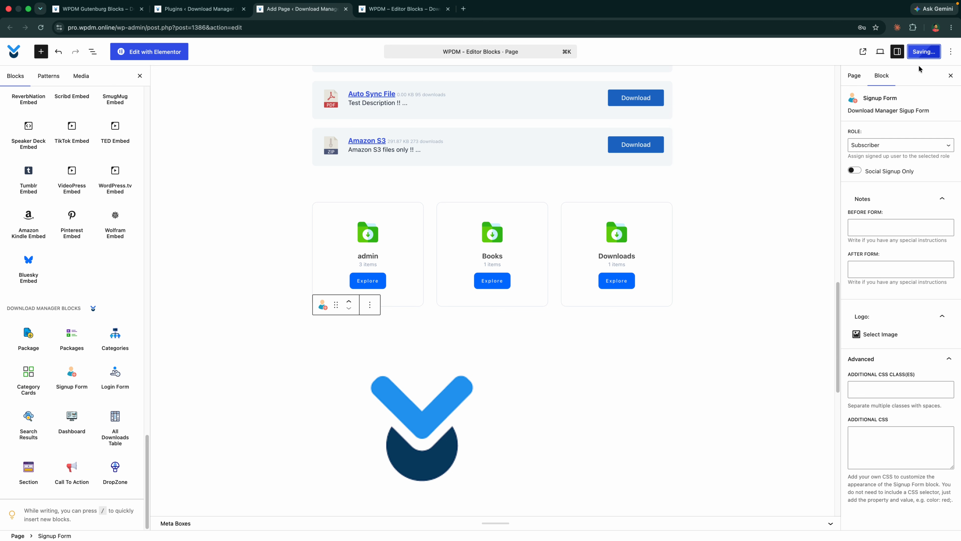
Open the published page in a new tab and examine the category cards and signup form.
right_click(863, 52)
click(818, 58)
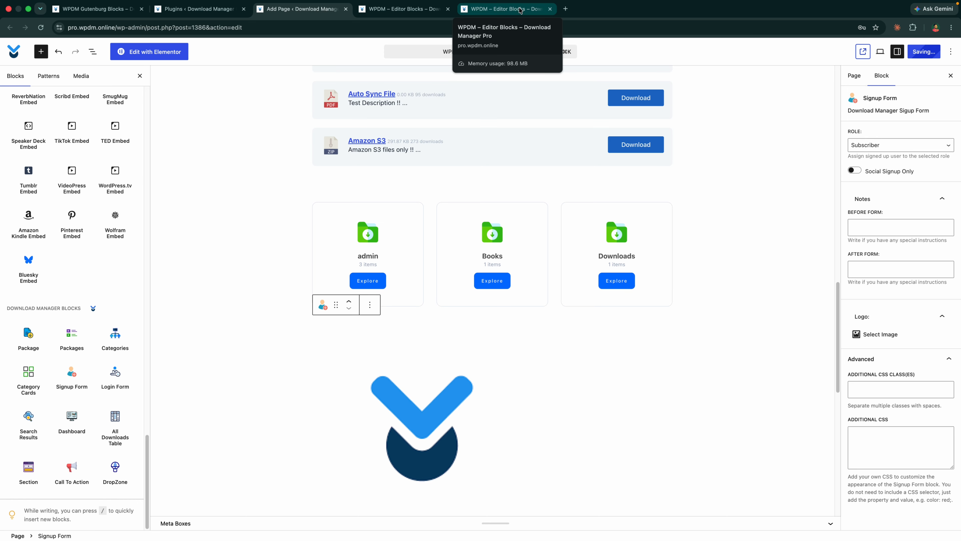
click(520, 9)
scroll(445, 207, down, 20)
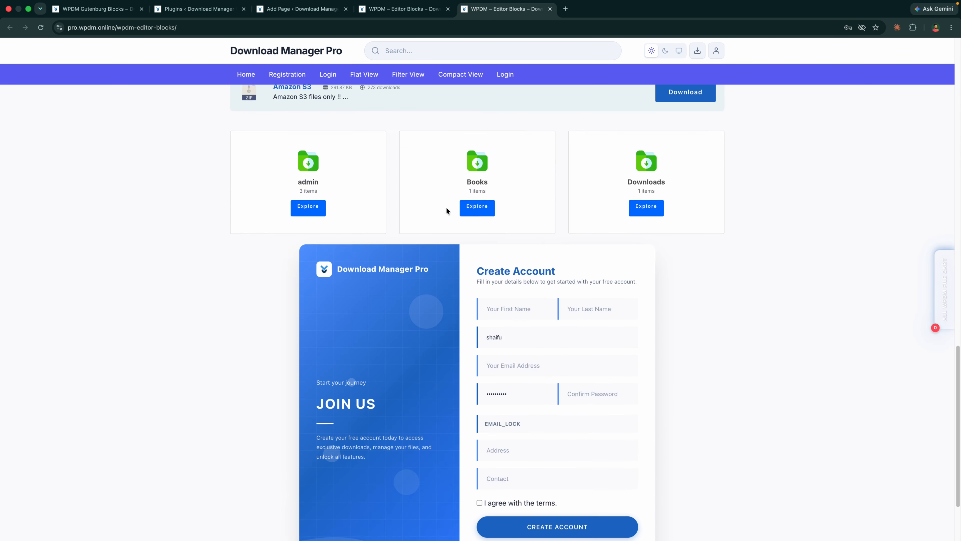
scroll(450, 207, up, 8)
scroll(378, 39, down, 8)
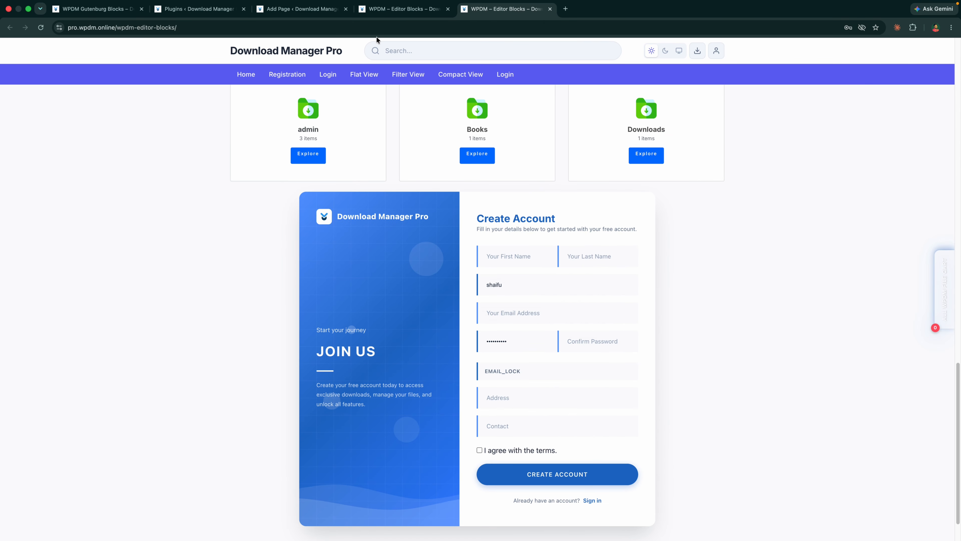
Return to the page editor, insert a Login Form block below the signup form and save the page.
click(302, 9)
drag(115, 375, 365, 381)
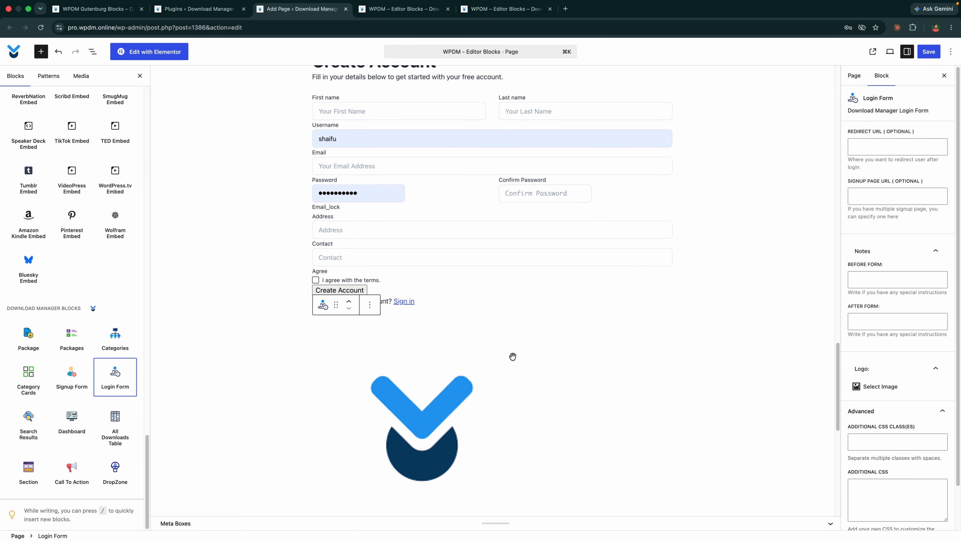
scroll(522, 357, down, 1)
scroll(533, 359, down, 5)
key(super+s)
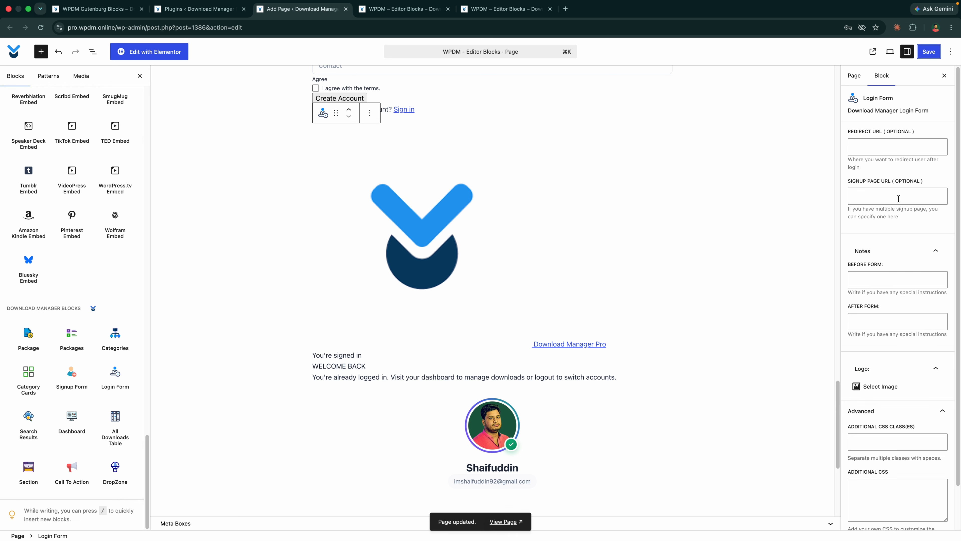
Look over the published page in its tab and close that tab.
click(508, 10)
scroll(479, 150, up, 20)
key(super+w)
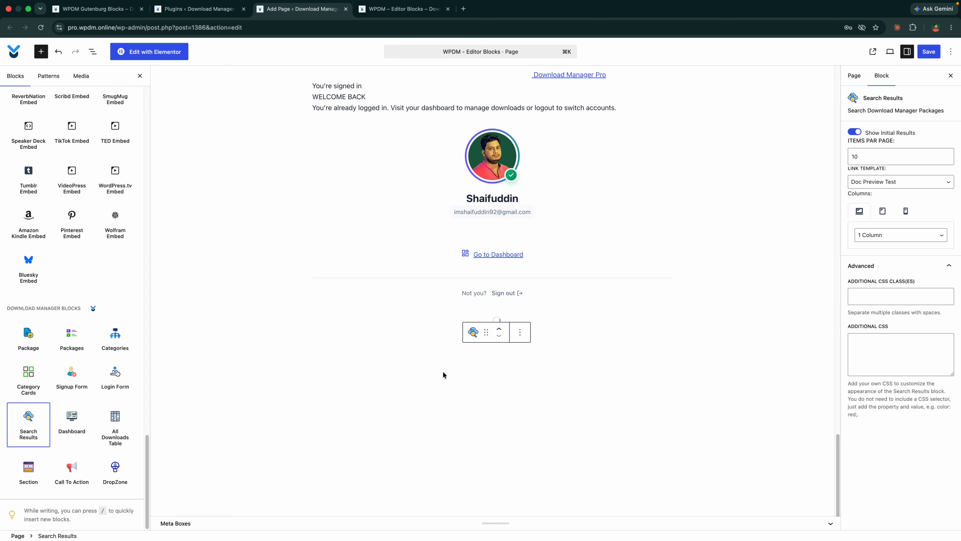
Turn Show Initial Results off and back on for the Search Results block.
click(858, 131)
click(858, 132)
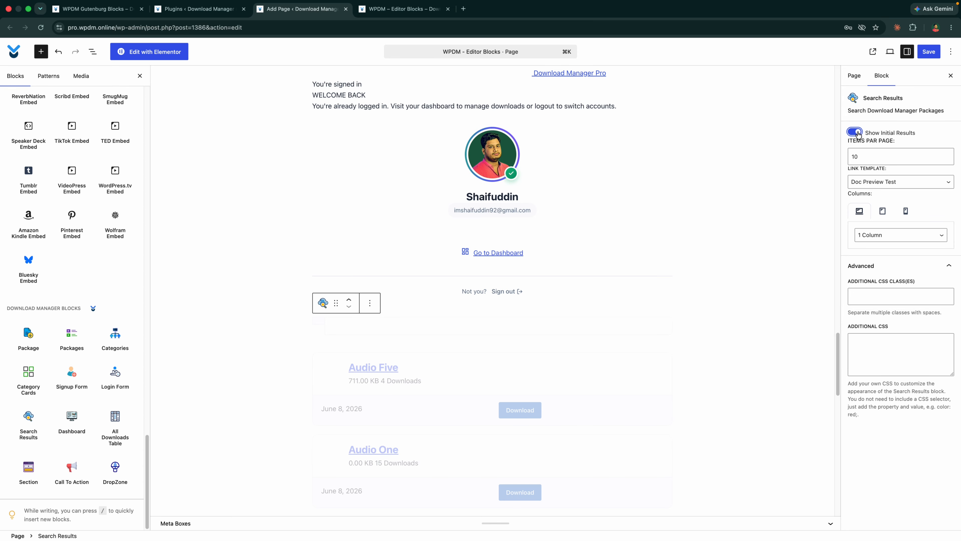
Insert a Dashboard block below the search results and try its Show Favourites option off and back on.
click(71, 421)
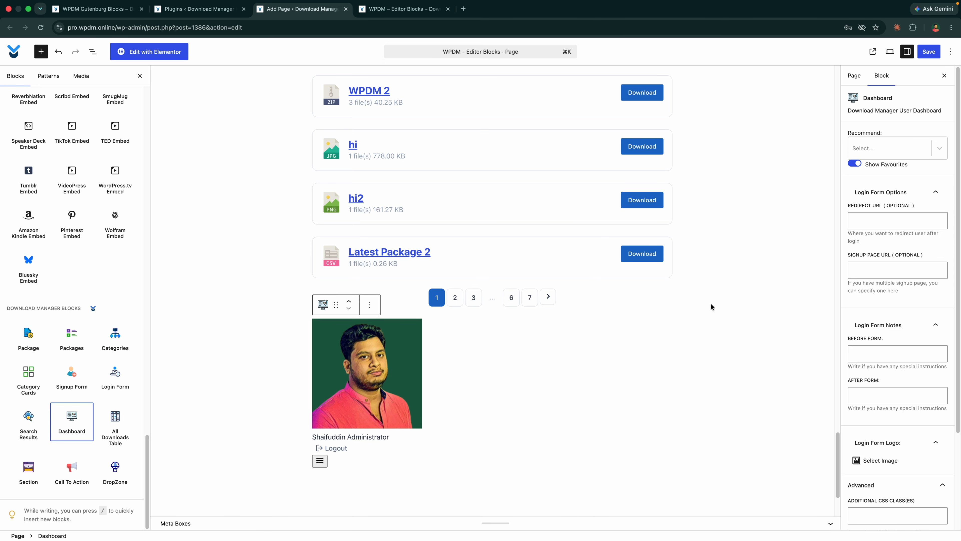
click(856, 163)
click(855, 163)
click(937, 150)
Insert an All Downloads Table block below the dashboard and add a column headed "Ttile" with Post Title data.
click(115, 420)
scroll(916, 159, up, 5)
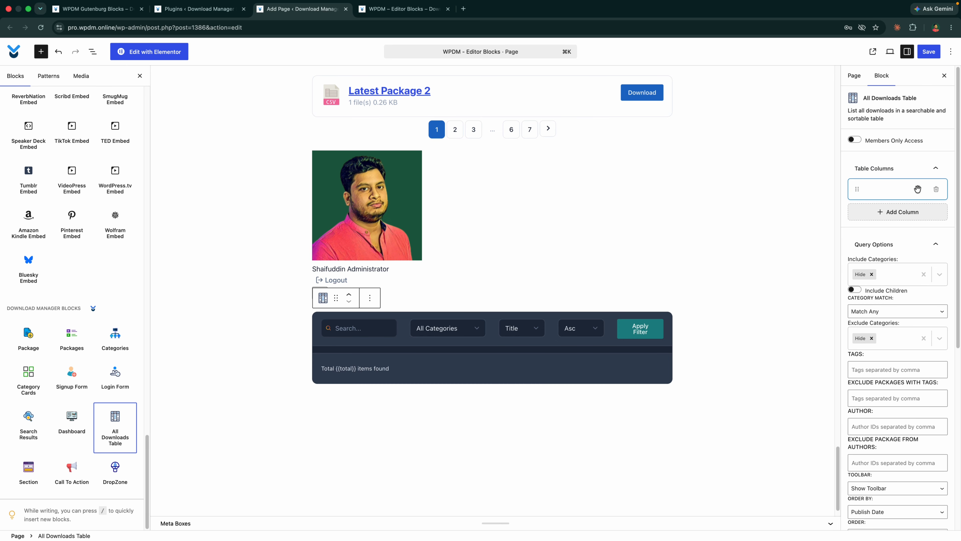
click(899, 212)
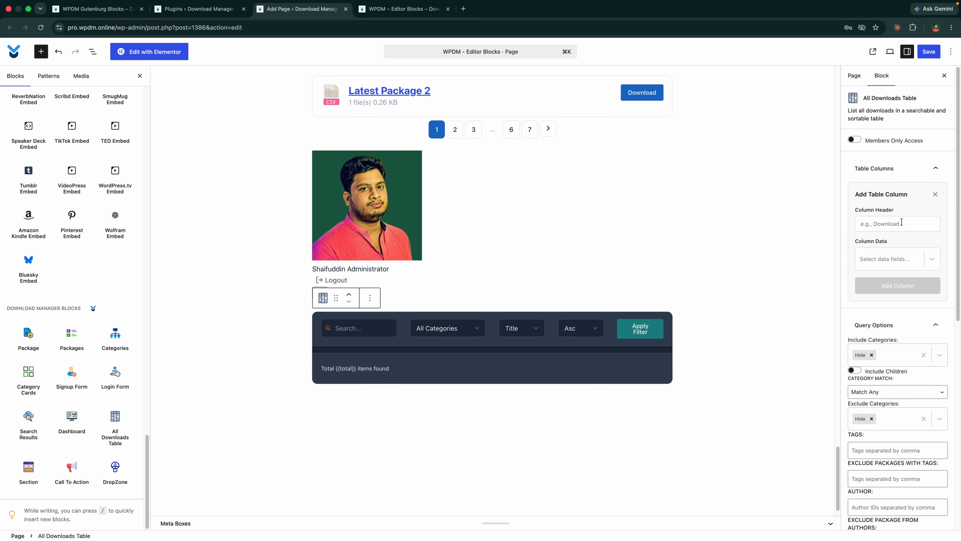
click(902, 223)
text(Ttile)
click(897, 286)
Add a table column headed "Category" that shows the Categories data.
click(898, 223)
text(Category)
click(890, 259)
click(882, 291)
click(898, 285)
Add a table column headed "Publish Date" that shows the Publish Date data.
click(888, 262)
click(883, 312)
click(897, 223)
text(Publish Date)
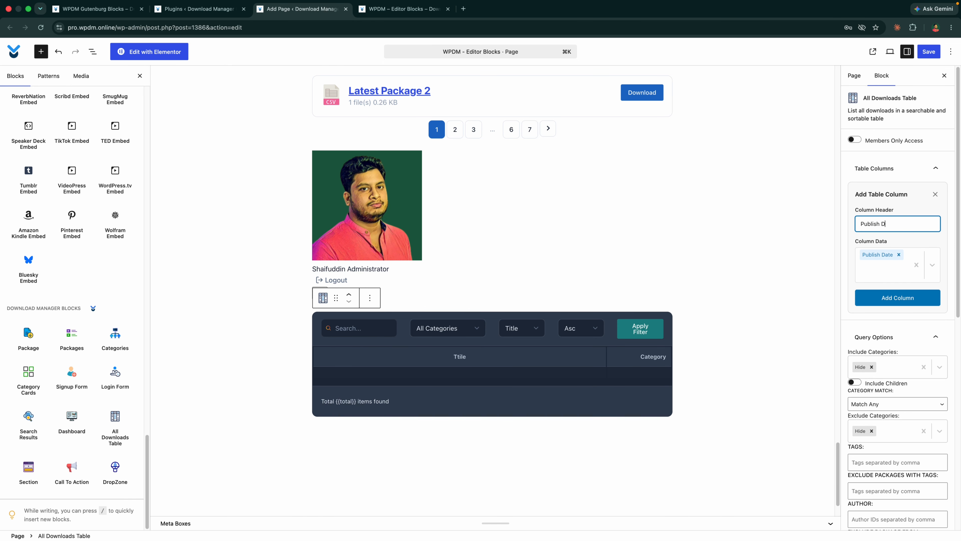
click(900, 298)
Add a table column headed "Download" that shows the Download Button data.
click(902, 295)
click(897, 224)
text(Download)
click(889, 259)
click(882, 303)
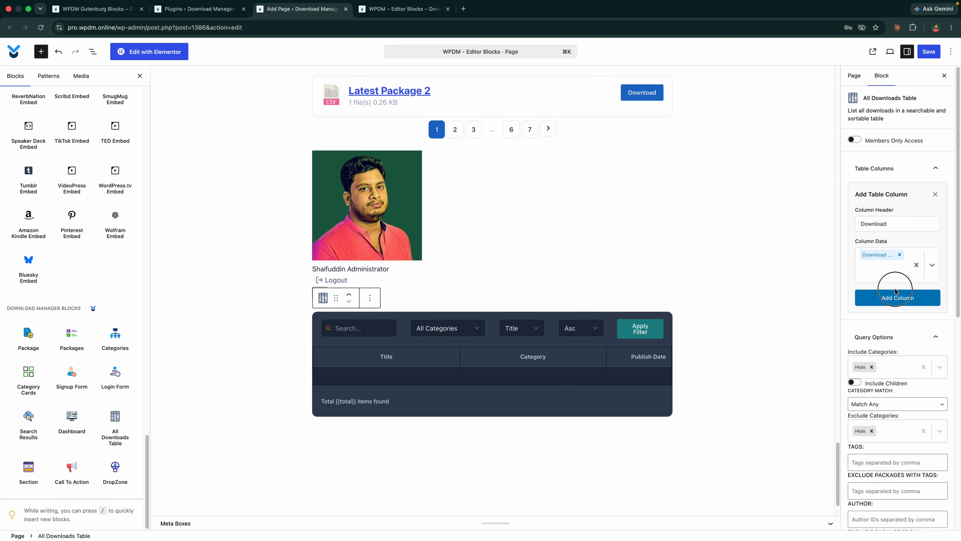
click(897, 296)
Save the page, reload the published version and examine the downloads table there.
click(928, 51)
click(404, 9)
key(super+r)
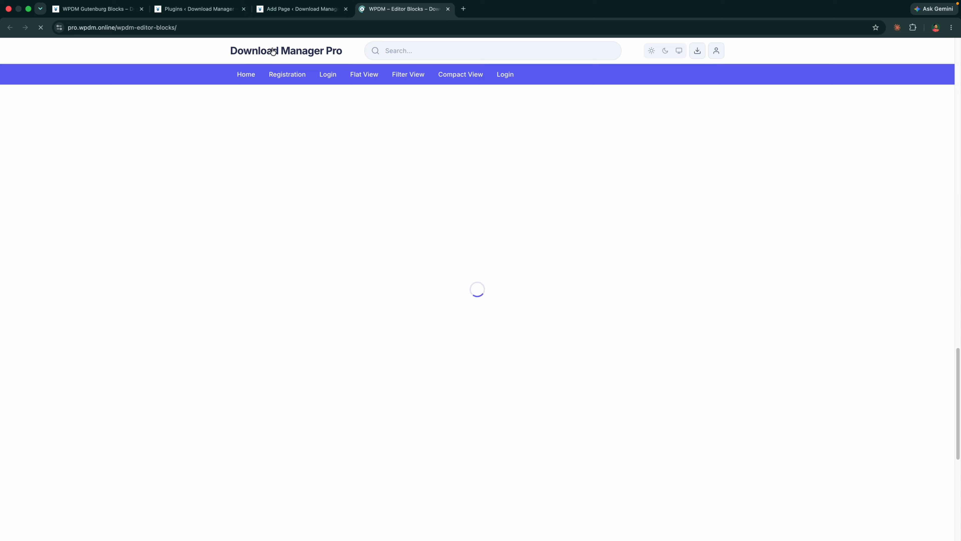
scroll(402, 289, down, 10)
scroll(391, 258, up, 2)
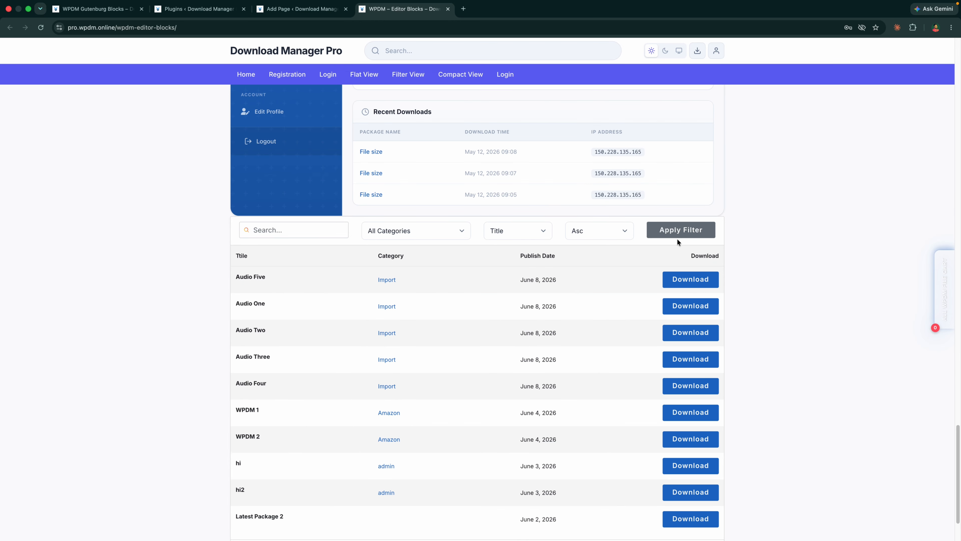
scroll(209, 271, down, 2)
Back in the page editor, insert a Section block below the downloads table with a Call To Action block inside it.
click(302, 11)
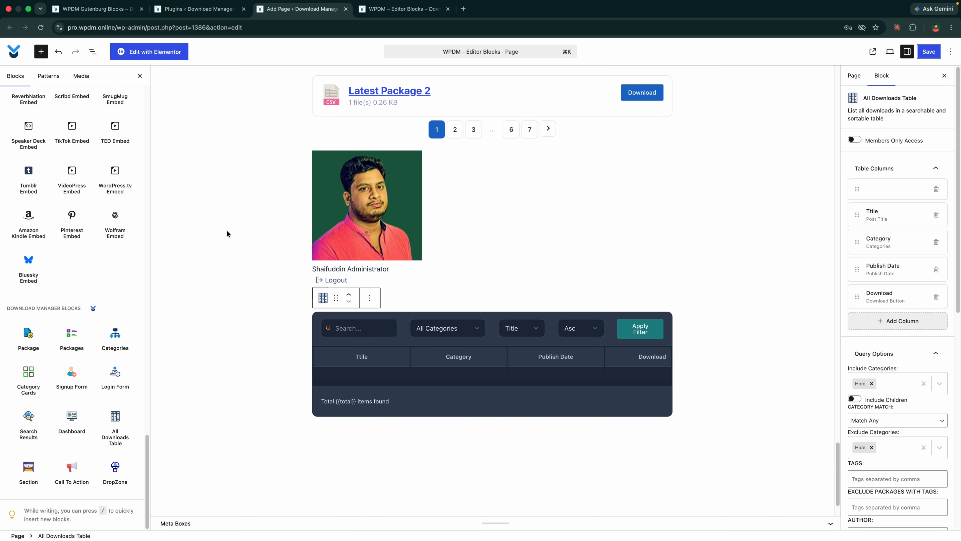
mouse_move(107, 398)
click(28, 471)
drag(71, 471, 478, 439)
Set the Call To Action block's title to "WElcome Back" and its content to "Details here".
click(493, 431)
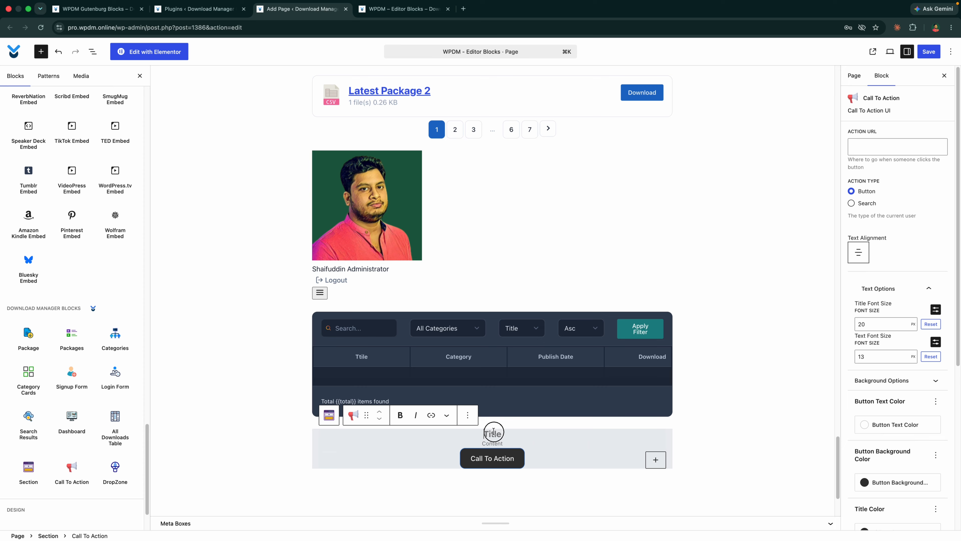
text(WElcome Back)
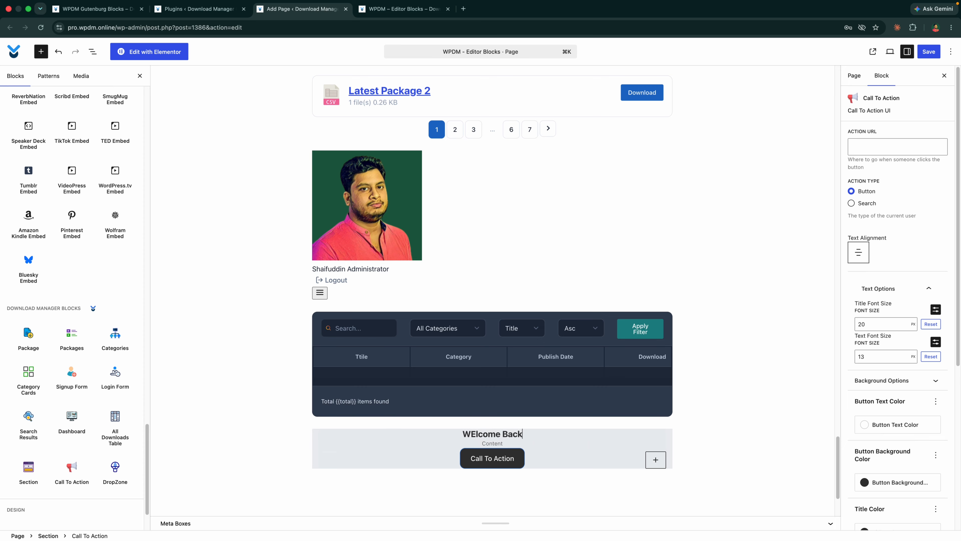
text(Details here)
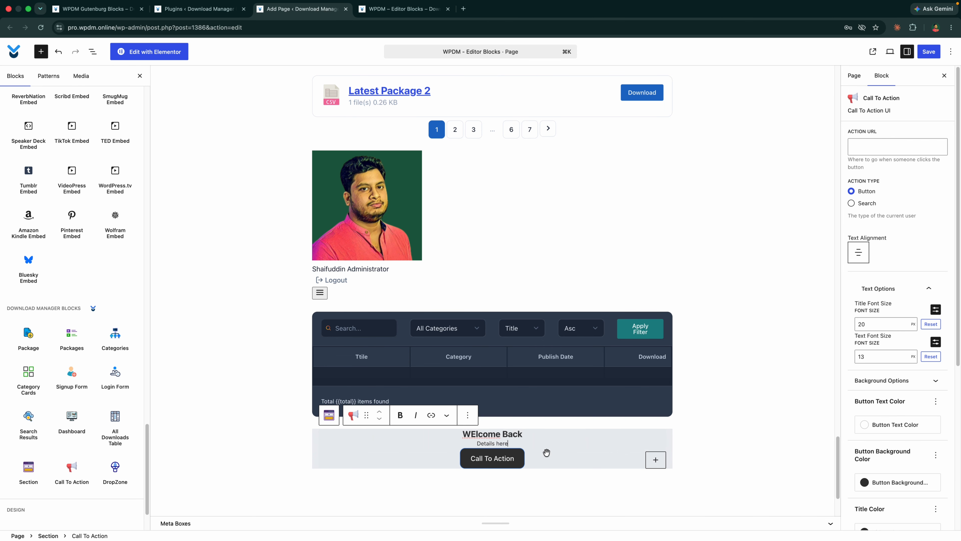
Review the Call To Action settings, save the page and check the section on the reloaded published page.
scroll(886, 386, down, 5)
scroll(642, 417, down, 1)
click(928, 52)
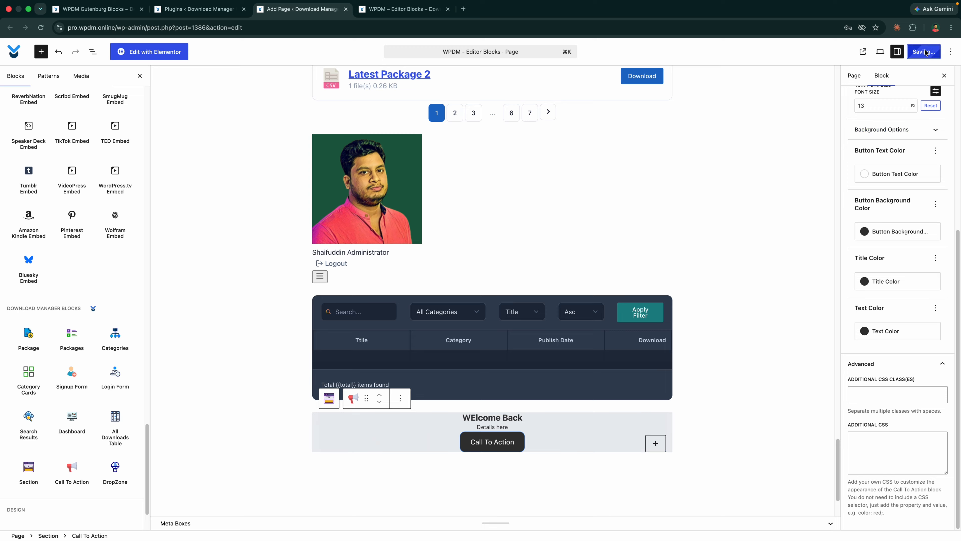
click(404, 9)
key(super+r)
scroll(528, 375, down, 10)
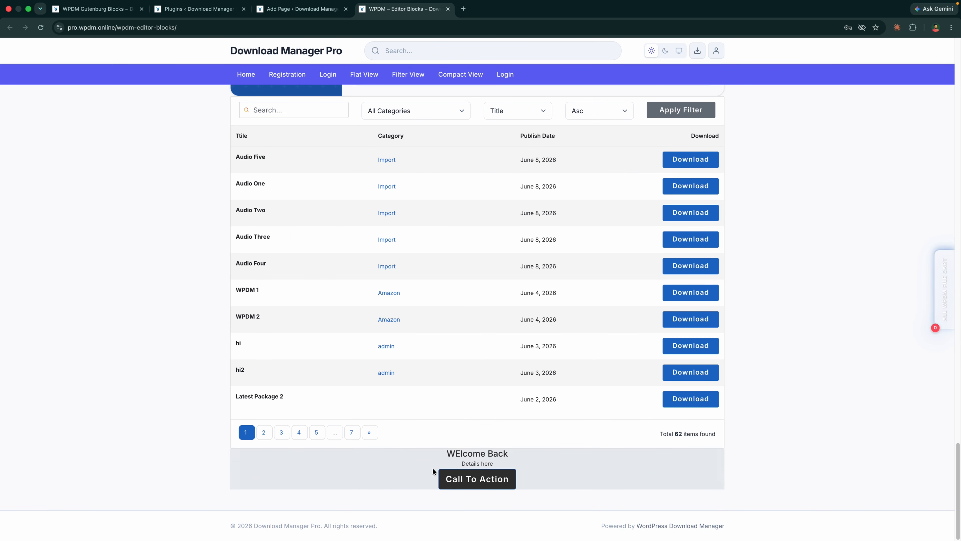
Return to the page editor and insert a DropZone block below the Call To Action section.
key(ctrl+shift+Tab)
drag(113, 470, 409, 438)
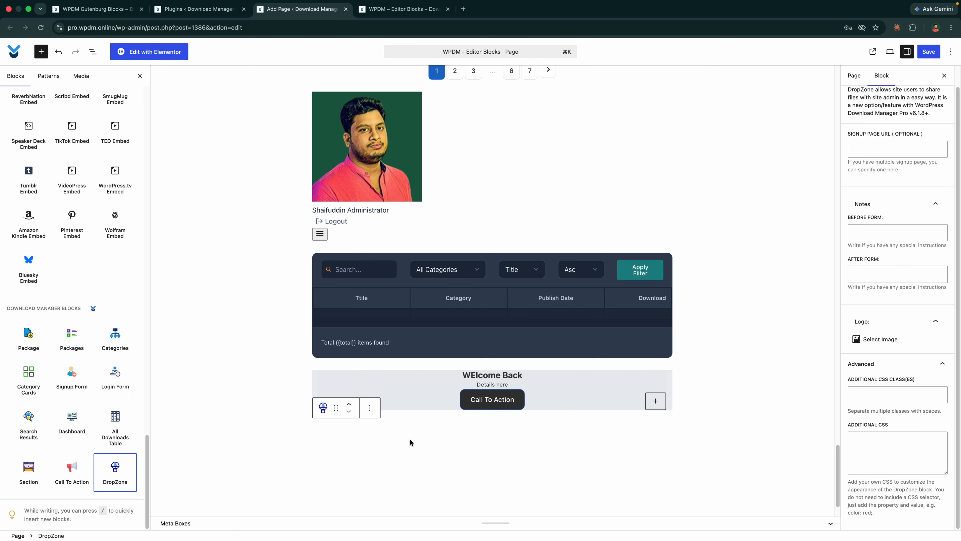